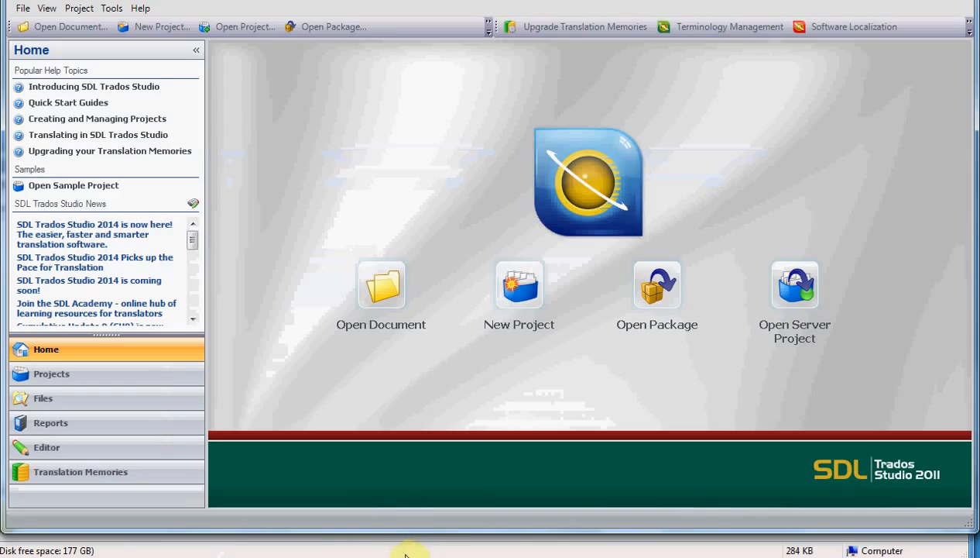
Open the package BA658800_nl-NL.sdlppx from the Initial files folder and start importing it
left_click(23, 8)
mouse_move(34, 45)
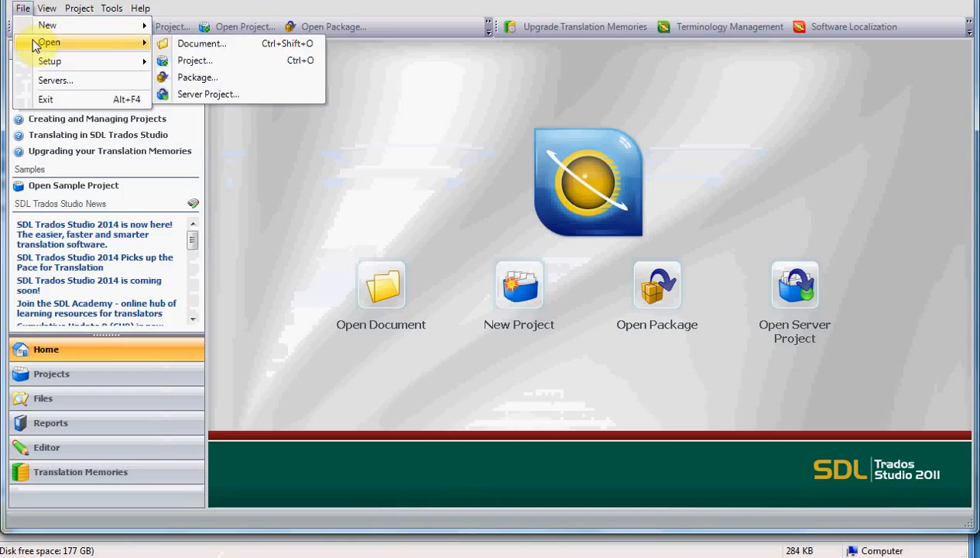
left_click(230, 79)
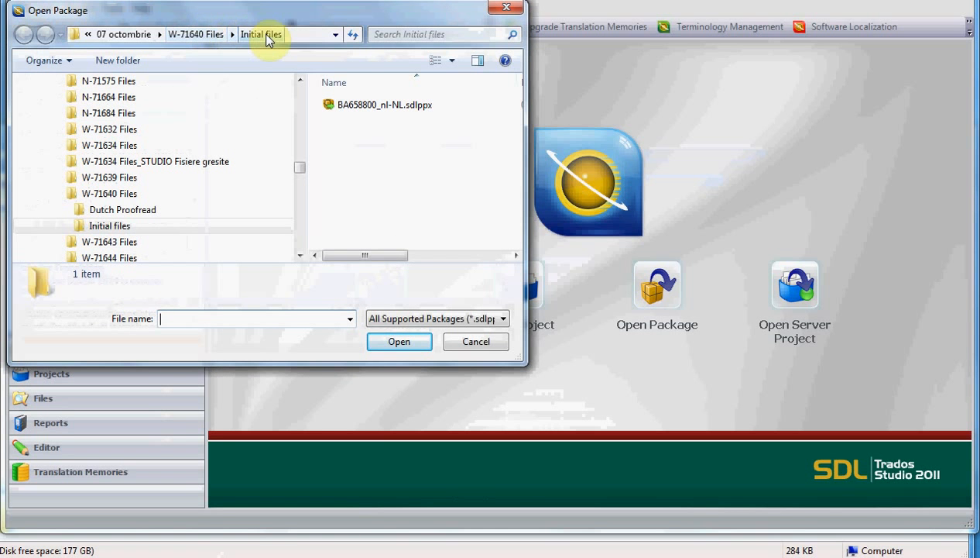
left_click(384, 109)
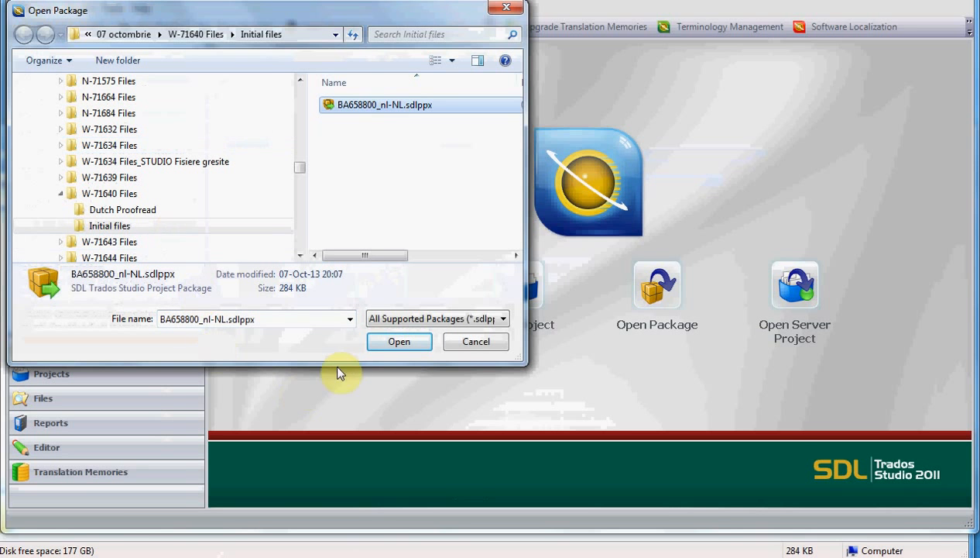
left_click(397, 342)
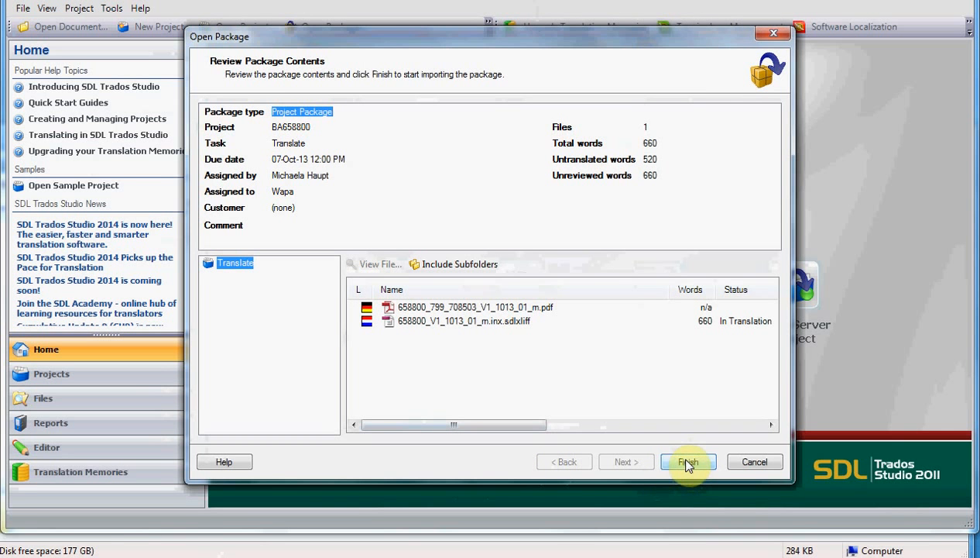
left_click(687, 462)
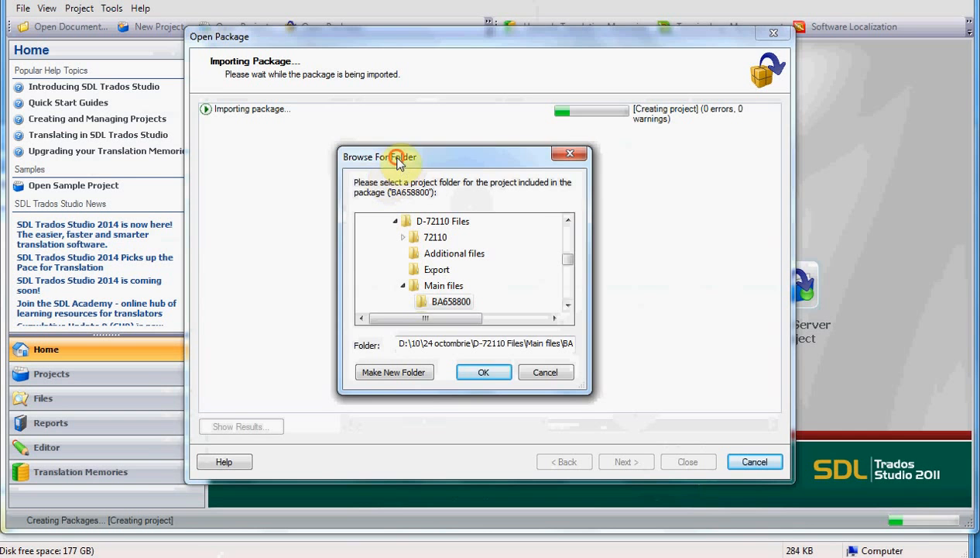
Set the project folder to D:\10\07 octombrie\W-71640 Files\Initial files\BA658800 and complete the package import
left_click_drag(394, 157, 360, 142)
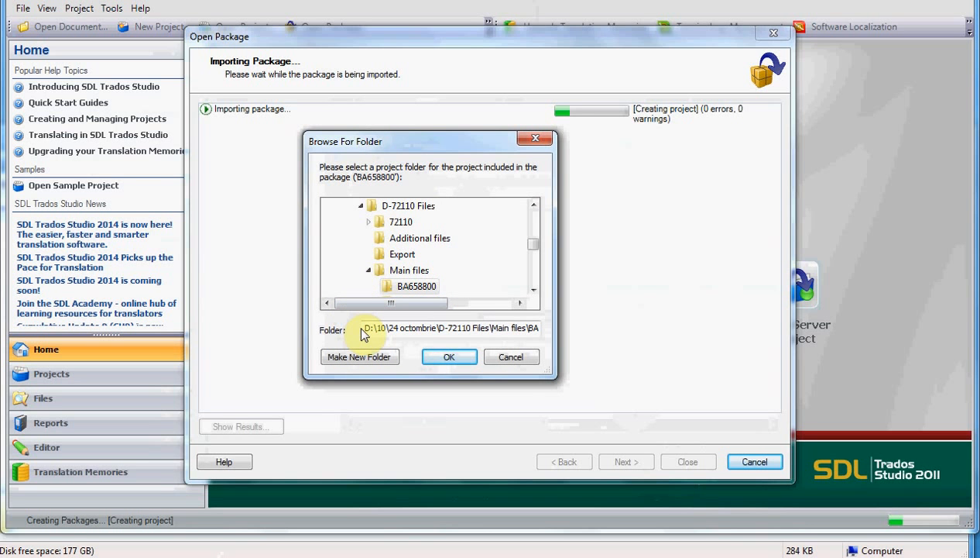
left_click_drag(362, 329, 514, 323)
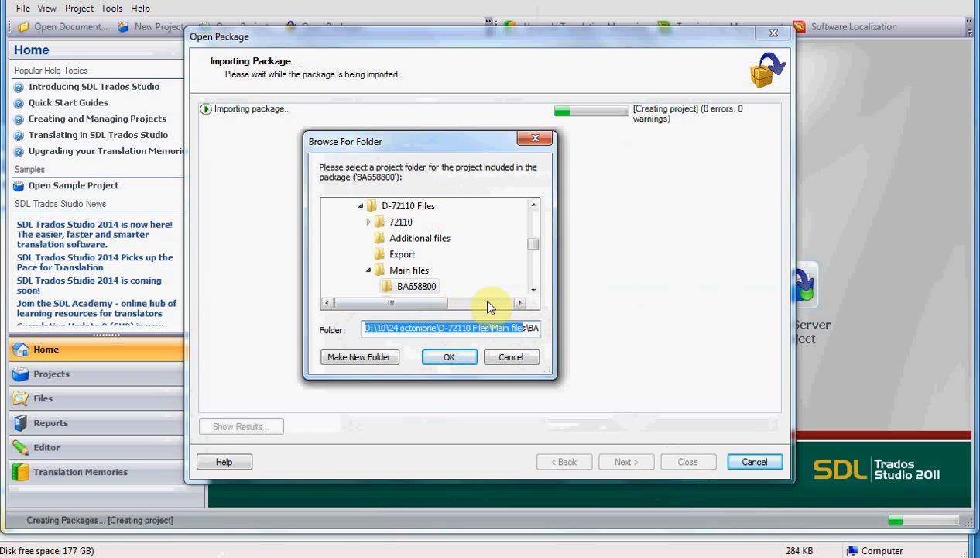
type("D:\\10\\07 octombrie\\W-71640 Files\\Initial file")
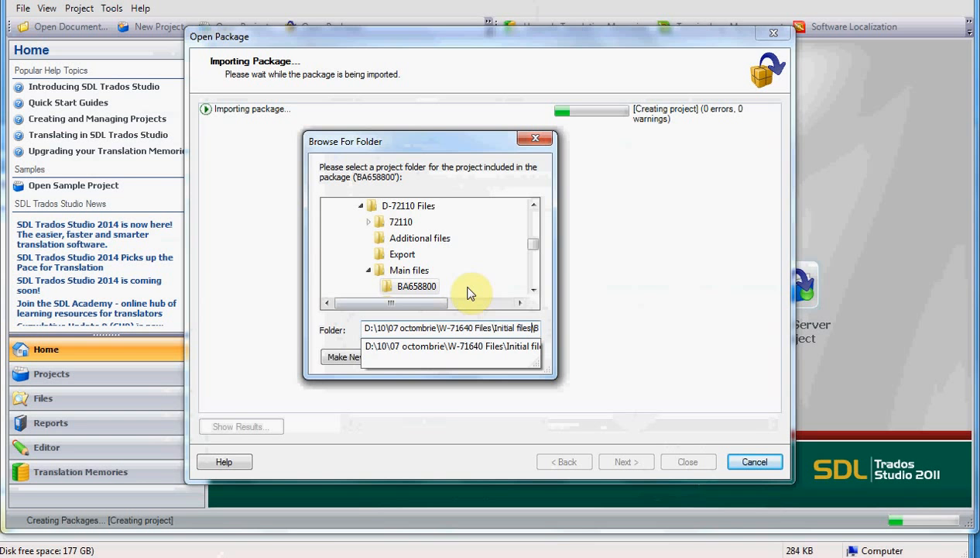
key("Tab")
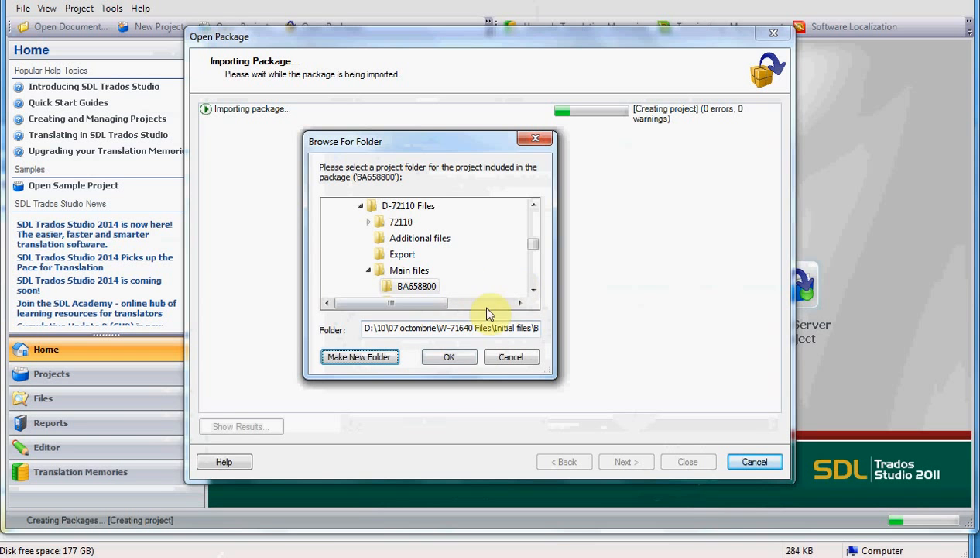
left_click(449, 357)
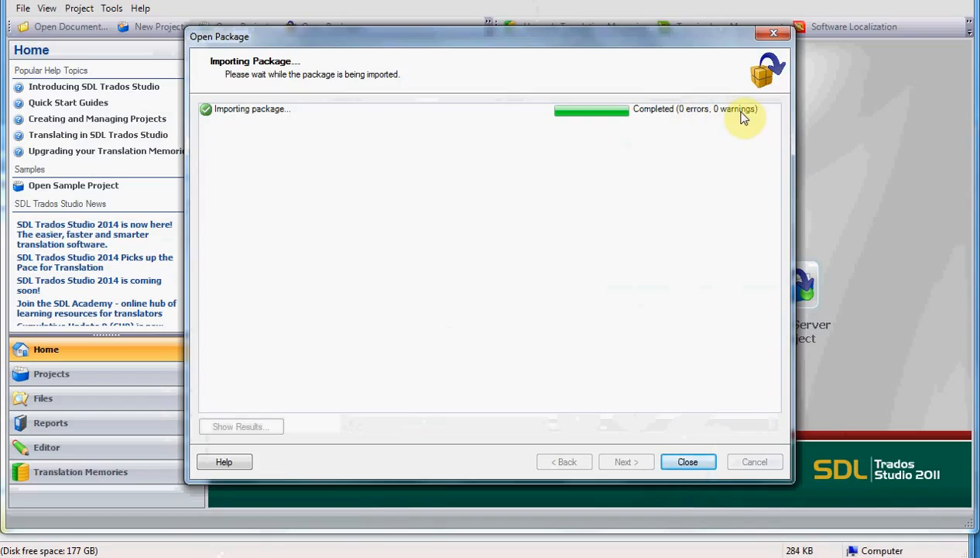
left_click(687, 463)
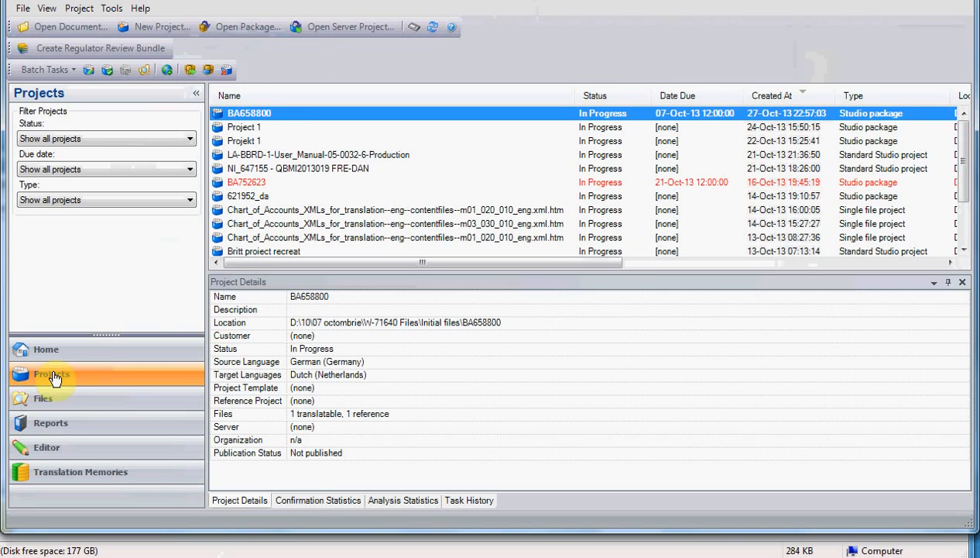
List the Dutch (Netherlands) files of project BA658800 and open 658800_V1_1013_01_m.inx.sdlxliff for translation
left_click(258, 128)
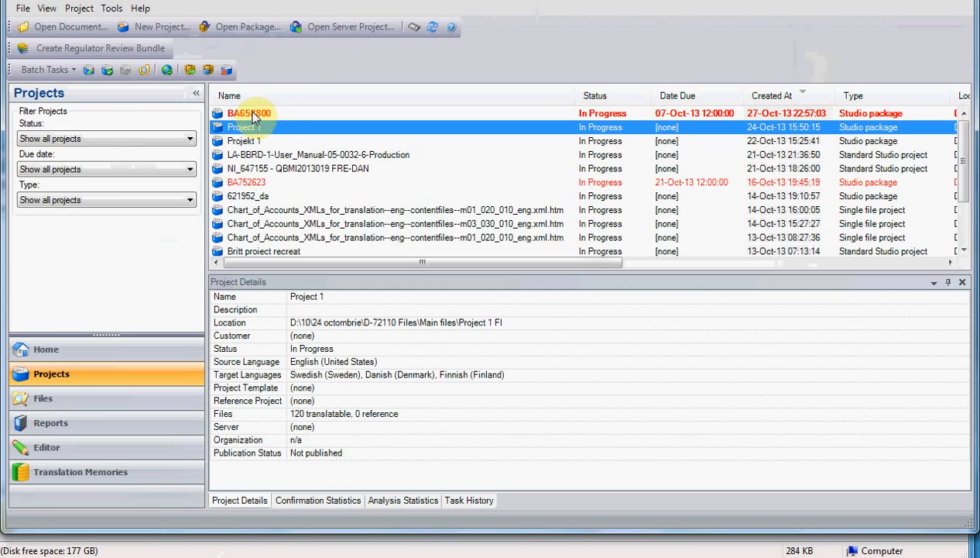
left_click(256, 116)
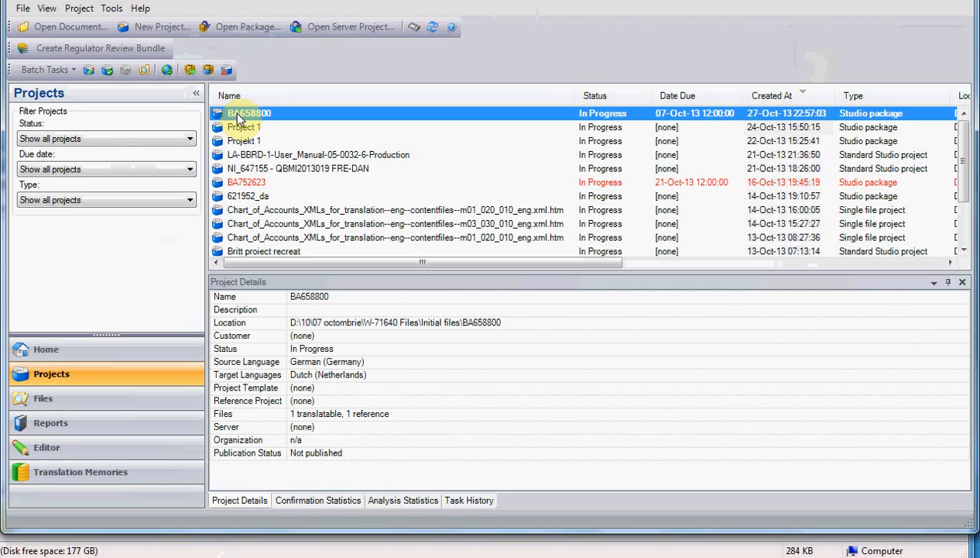
left_click(172, 398)
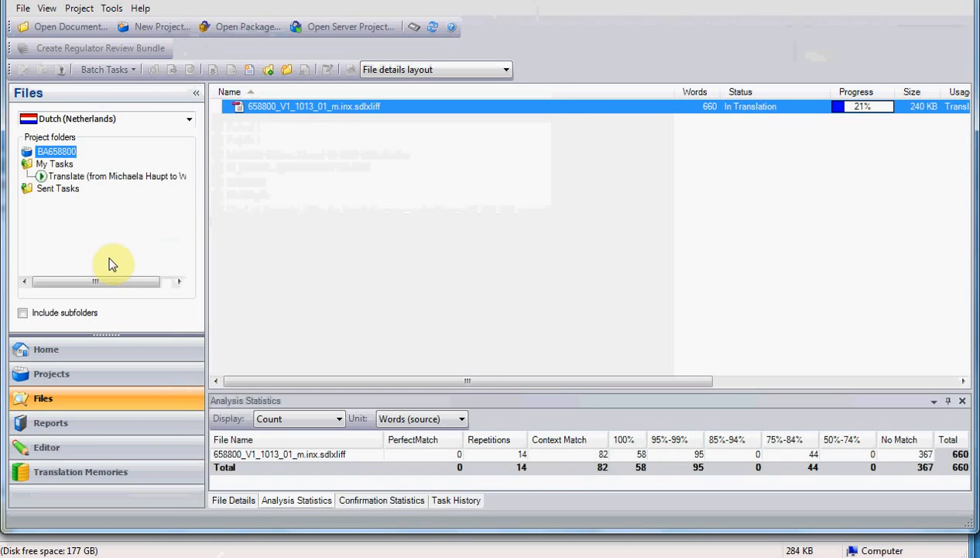
left_click(190, 120)
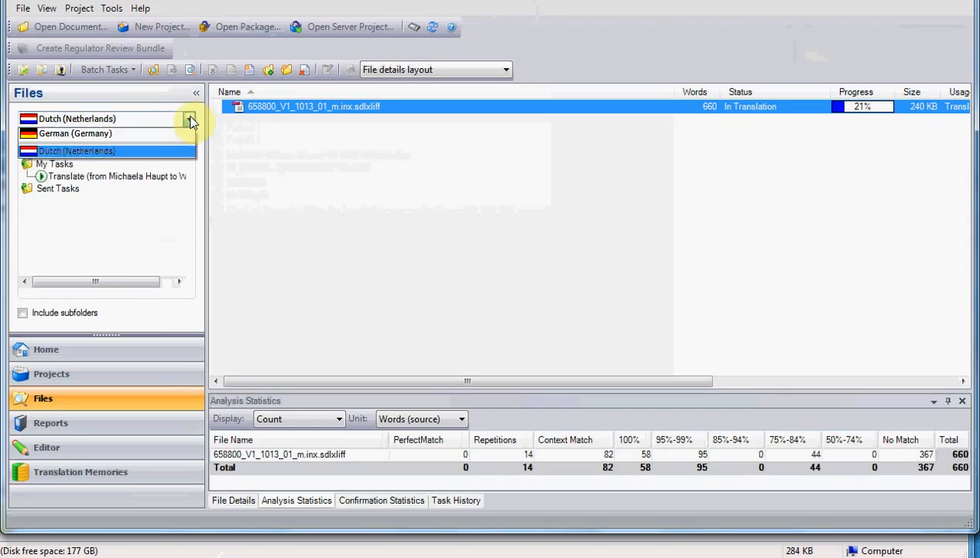
left_click(151, 151)
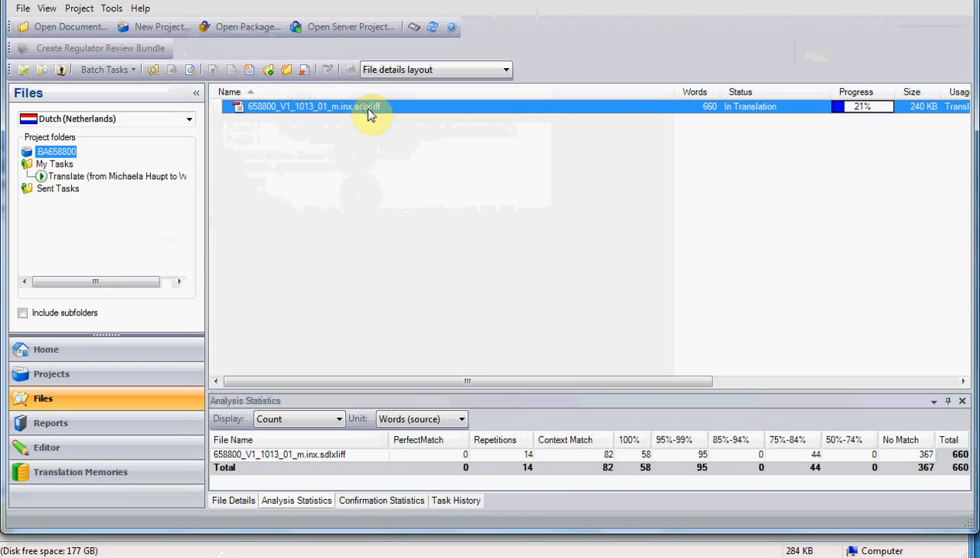
right_click(369, 113)
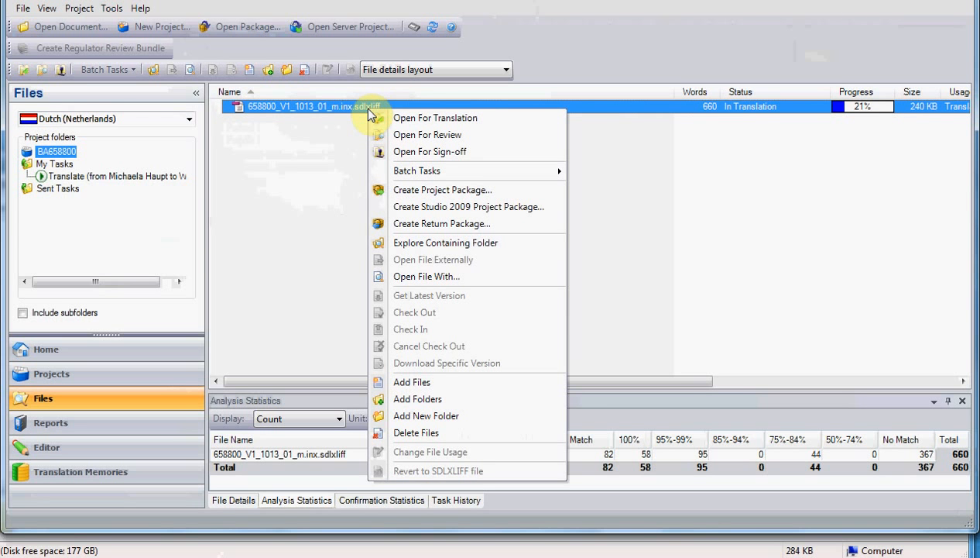
left_click(417, 120)
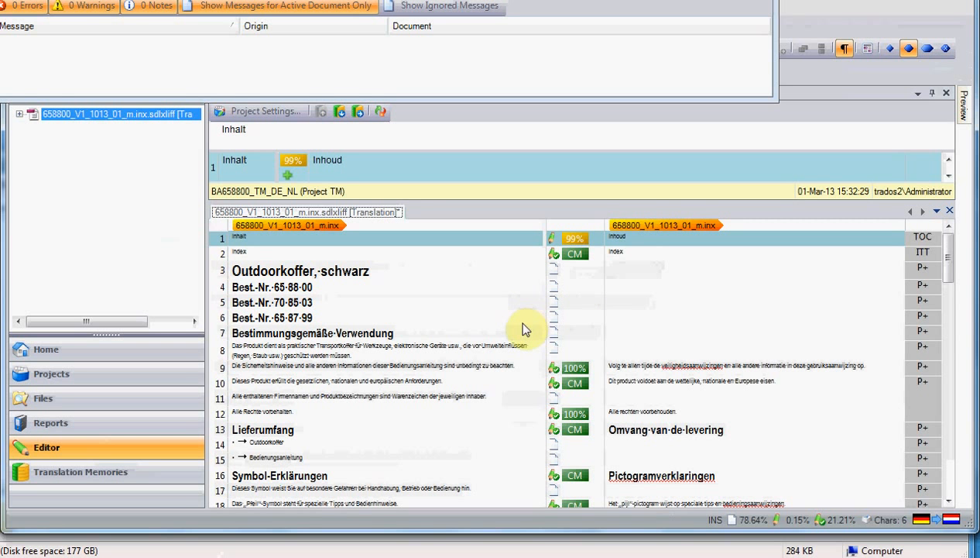
Fill empty segment 11 with its translation memory match and confirm the segment
left_click(631, 267)
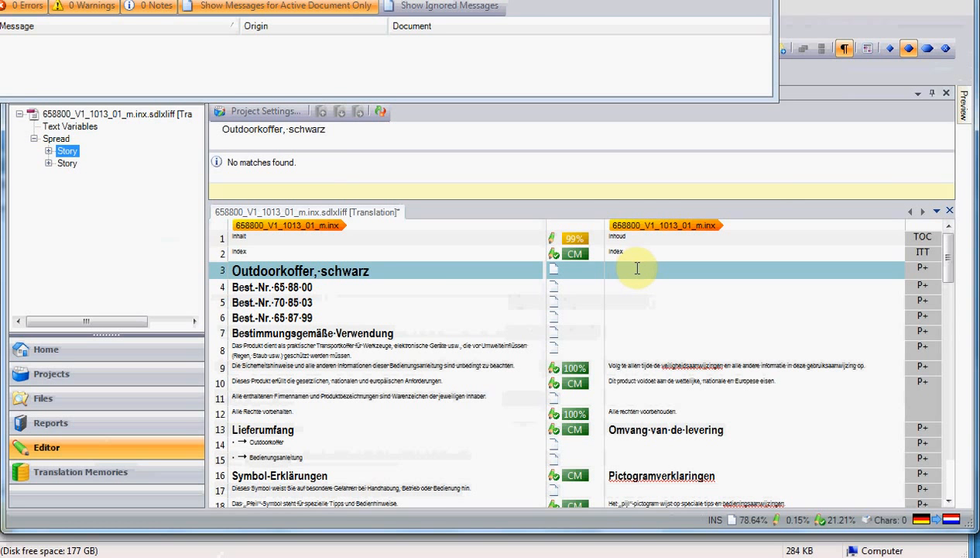
scroll(638, 272, "down", 3)
left_click(638, 274)
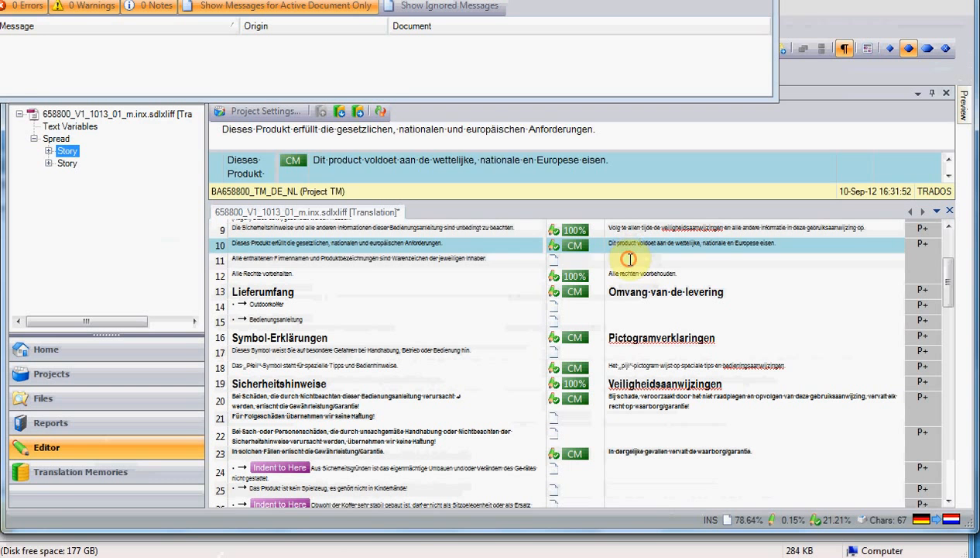
left_click(623, 259)
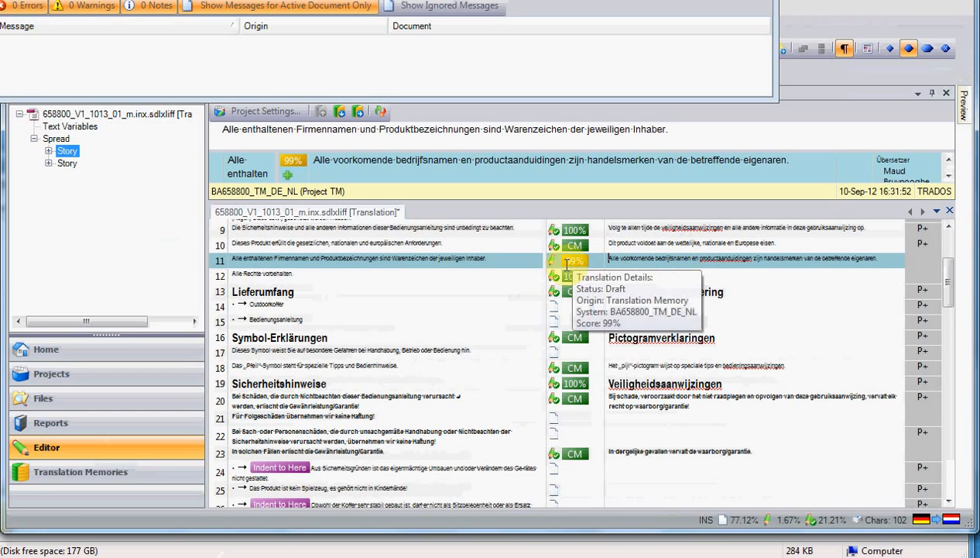
left_click(578, 262)
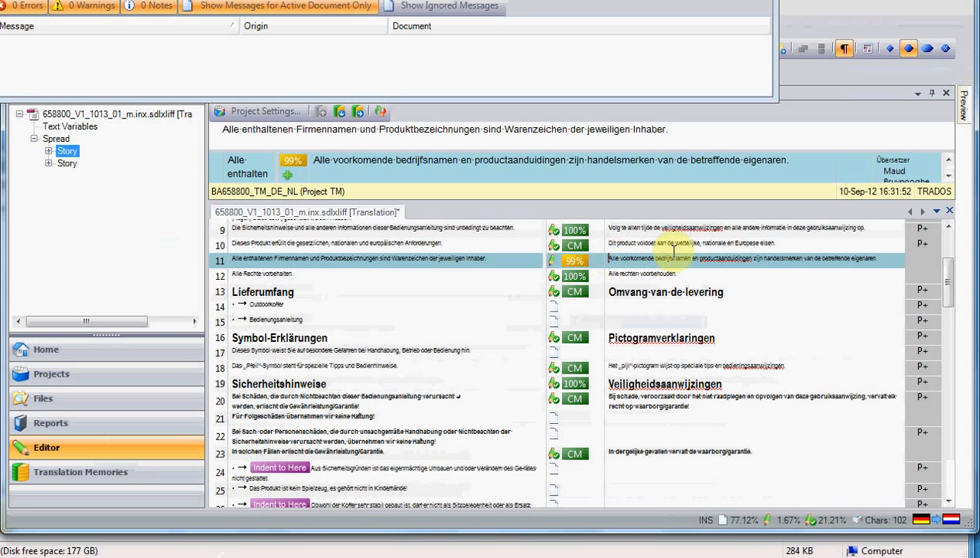
left_click(887, 258)
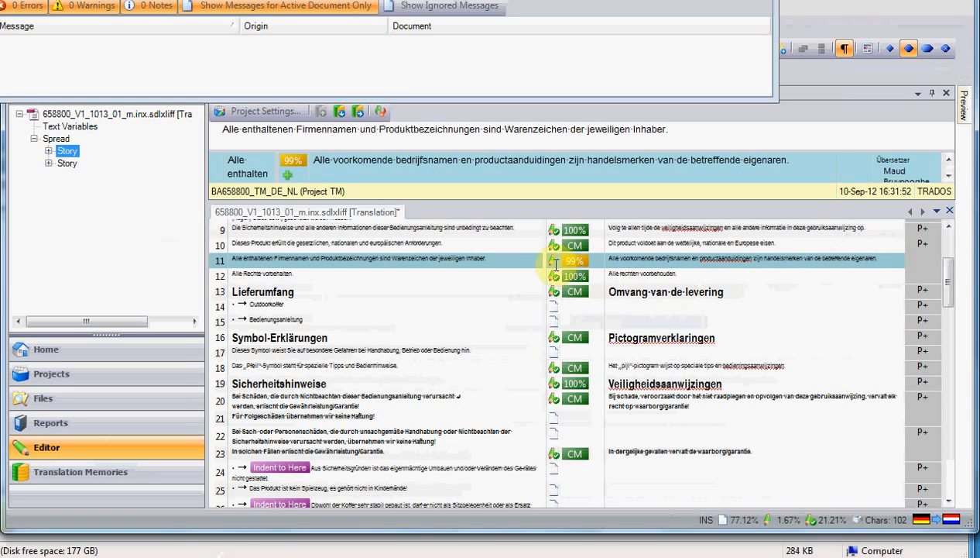
mouse_move(554, 261)
key("ctrl+Return")
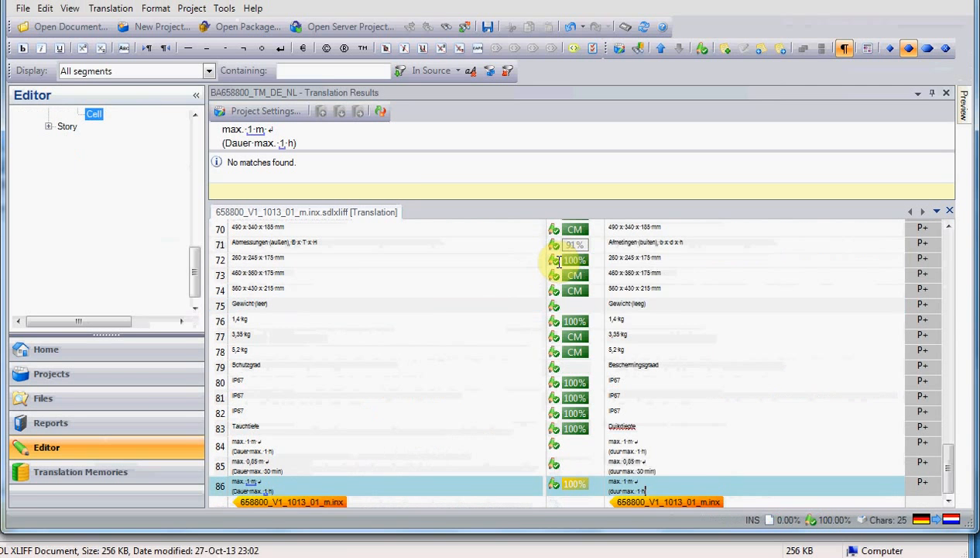
Check the translation progress and confirmation statistics of the translated file in the project's file list
mouse_move(559, 261)
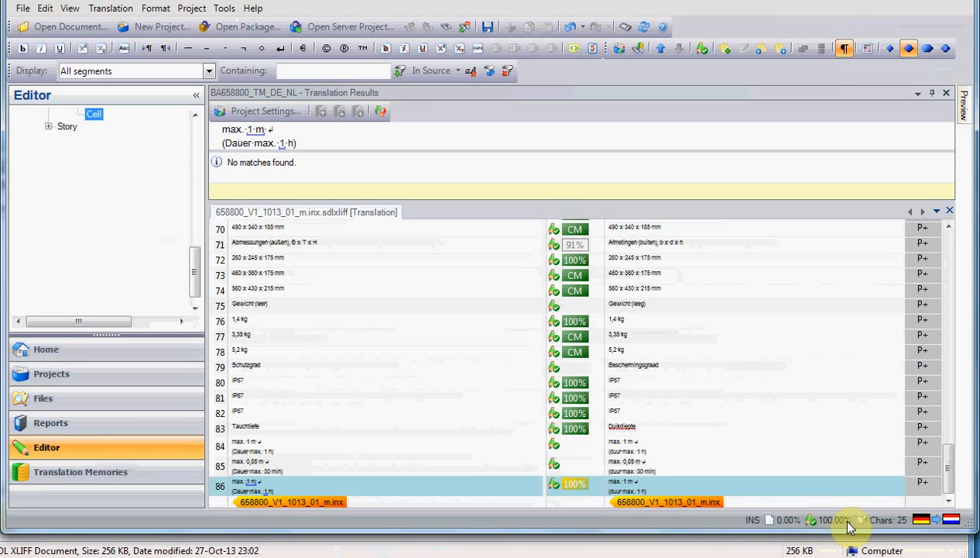
left_click(127, 398)
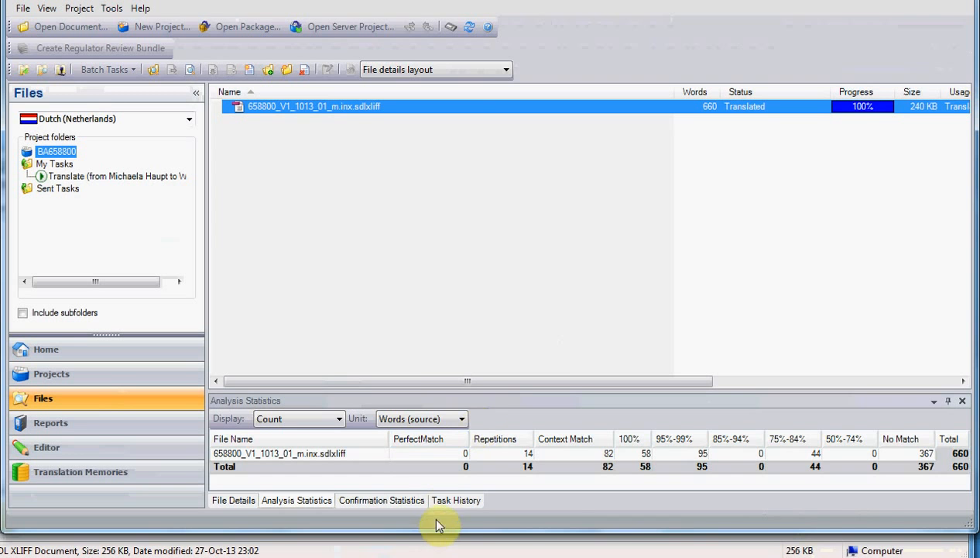
left_click(400, 504)
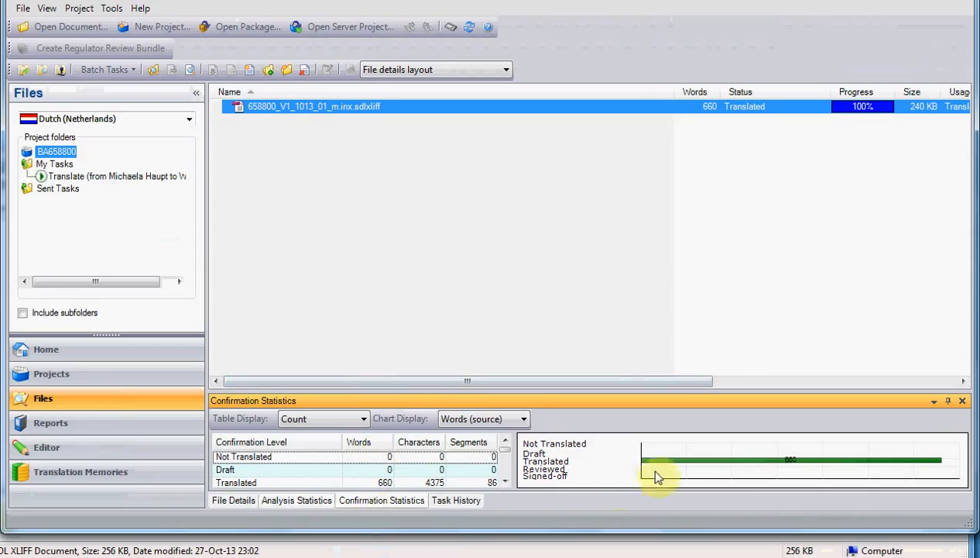
mouse_move(693, 465)
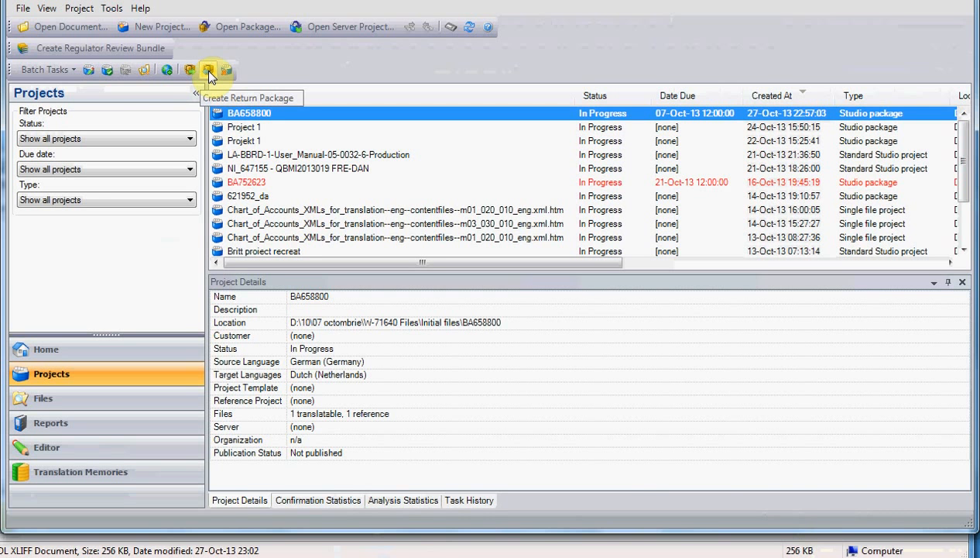
Start a return package for project BA658800 that includes 658800_V1_1013_01_m.inx.sdlxliff
left_click(84, 11)
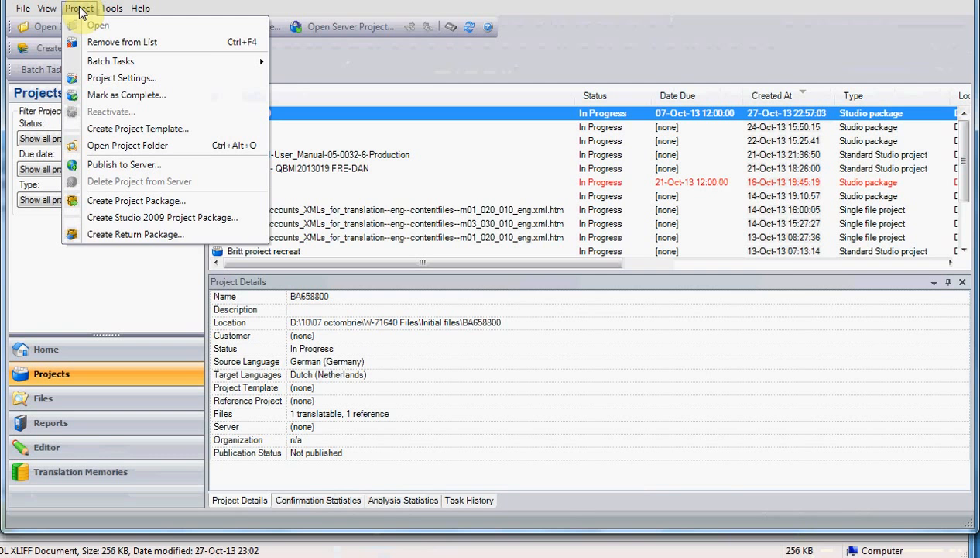
left_click(124, 241)
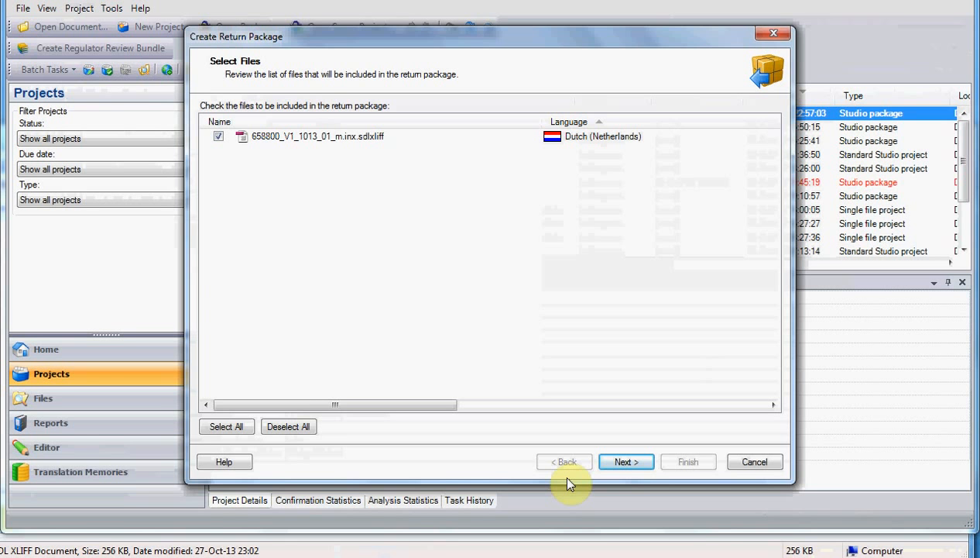
left_click(639, 463)
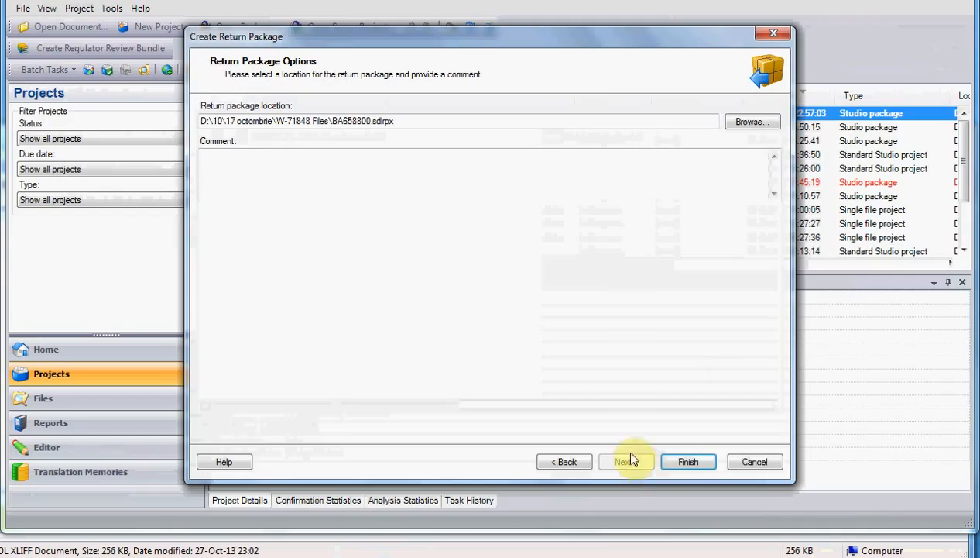
Save the return package as BA658800.sdlrpx in the W-71640_TR folder, create it, and open its target folder
left_click(327, 120)
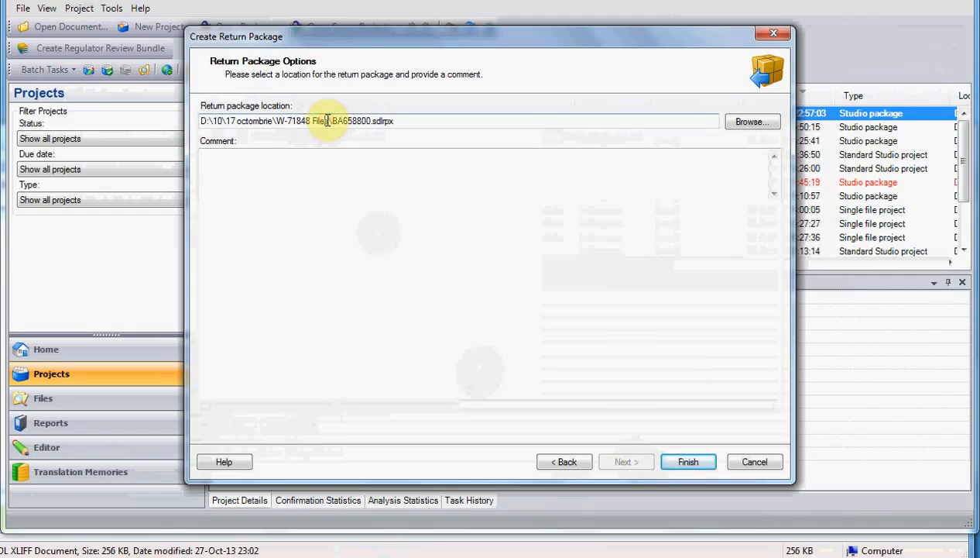
left_click_drag(328, 120, 175, 120)
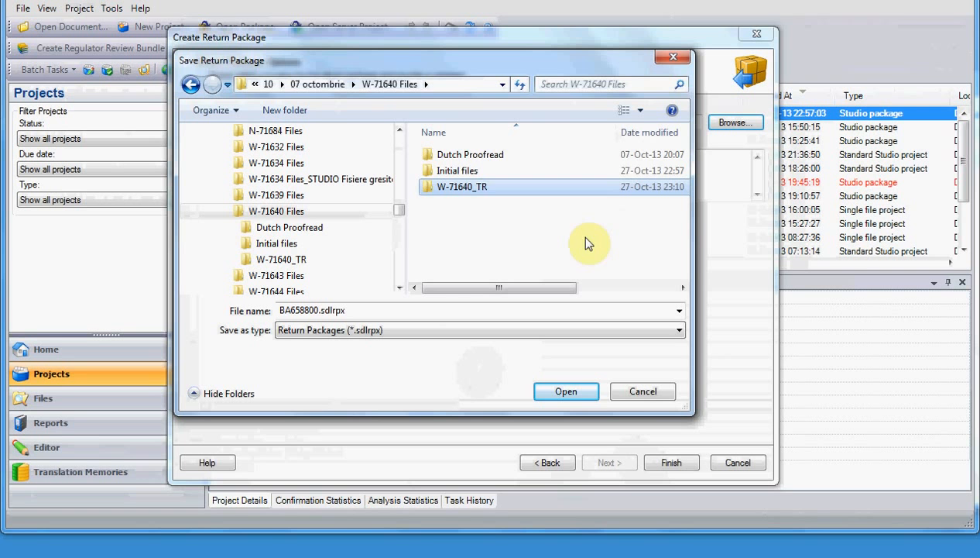
double_click(457, 188)
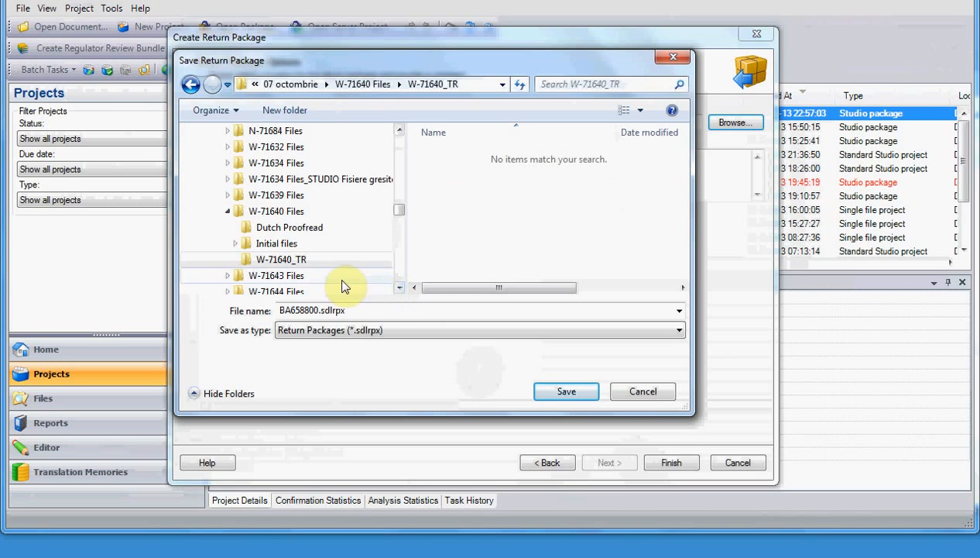
left_click(364, 310)
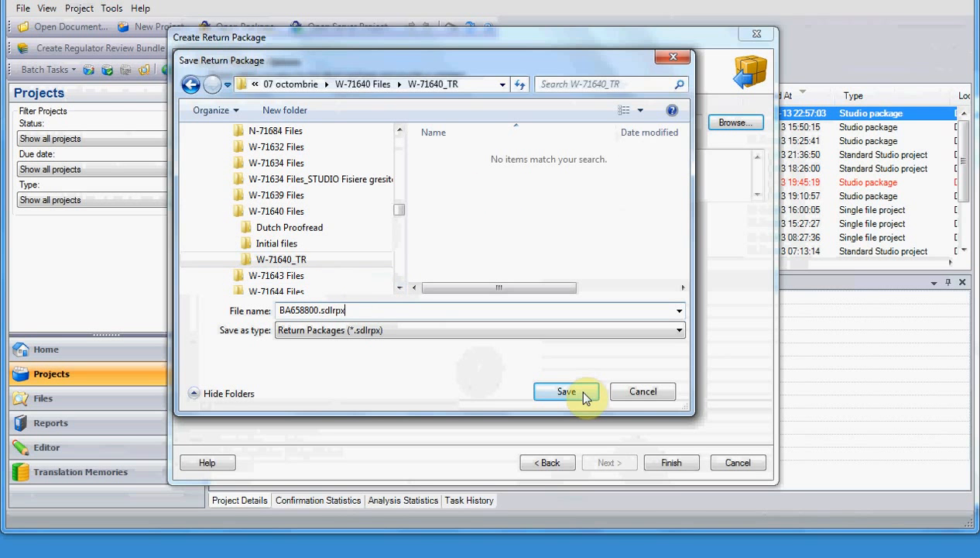
left_click(584, 393)
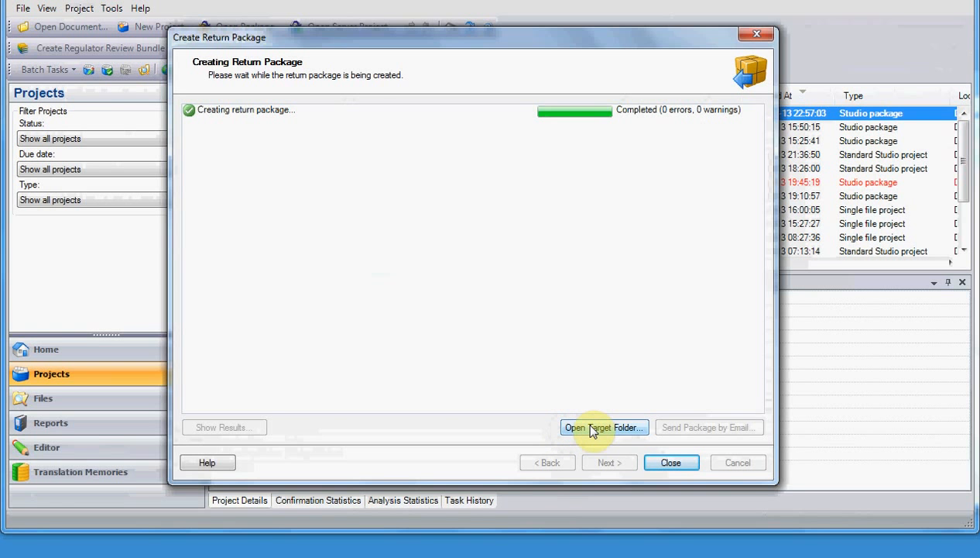
left_click(591, 428)
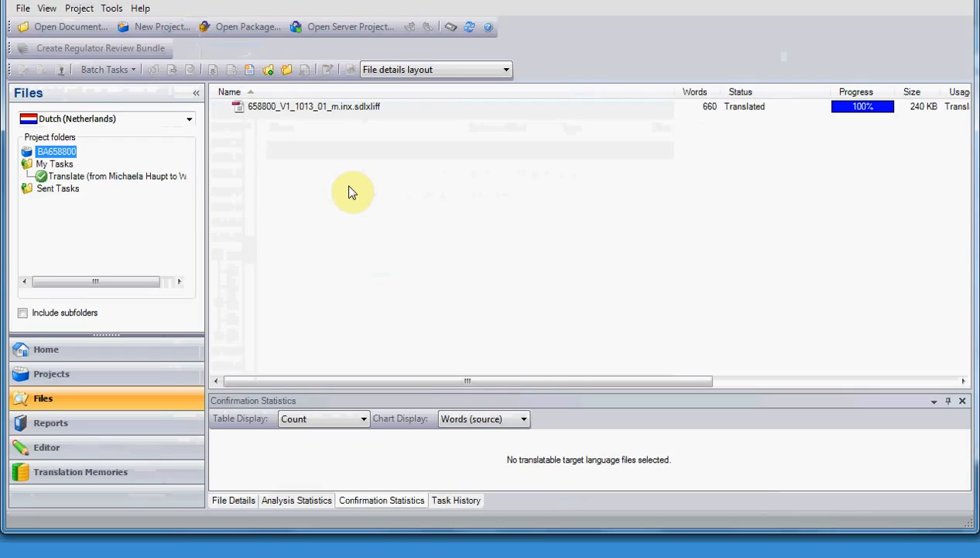
Open 658800_V1_1013_01_m.inx.sdlxliff for review from the project's Dutch (Netherlands) file list
left_click(23, 8)
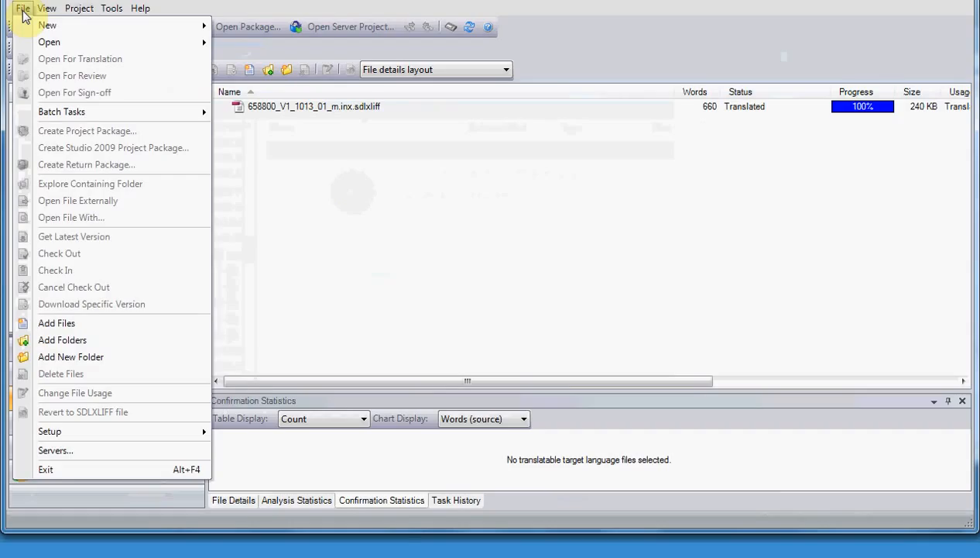
mouse_move(49, 42)
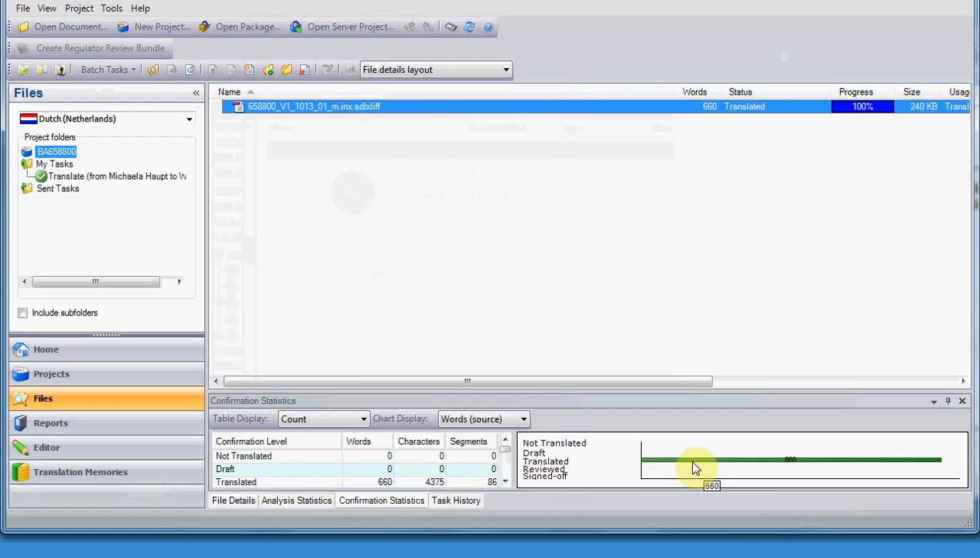
right_click(354, 107)
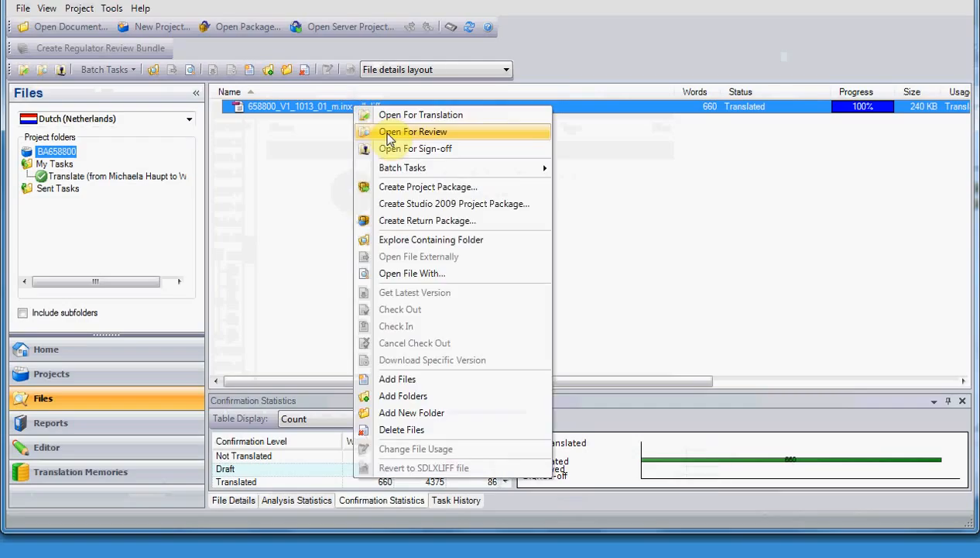
left_click(391, 134)
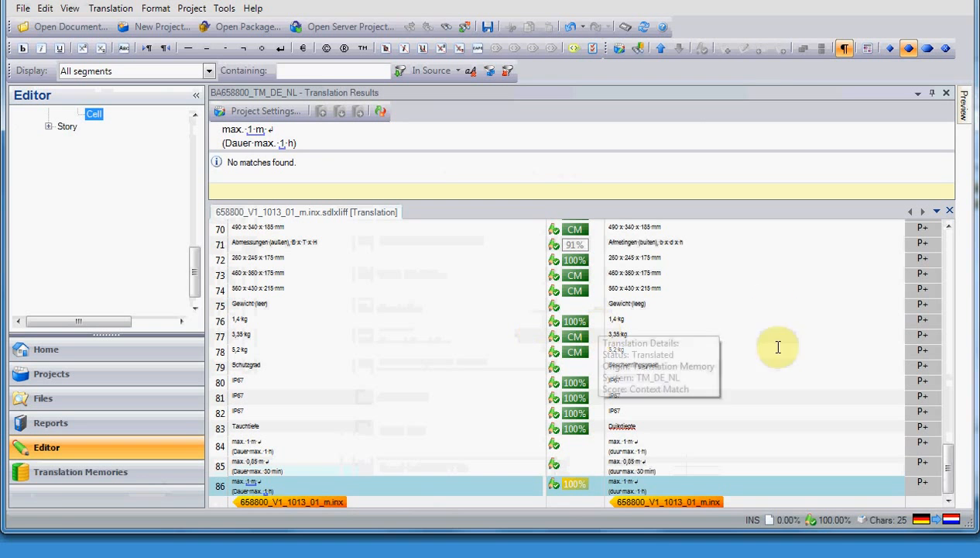
left_click(750, 299)
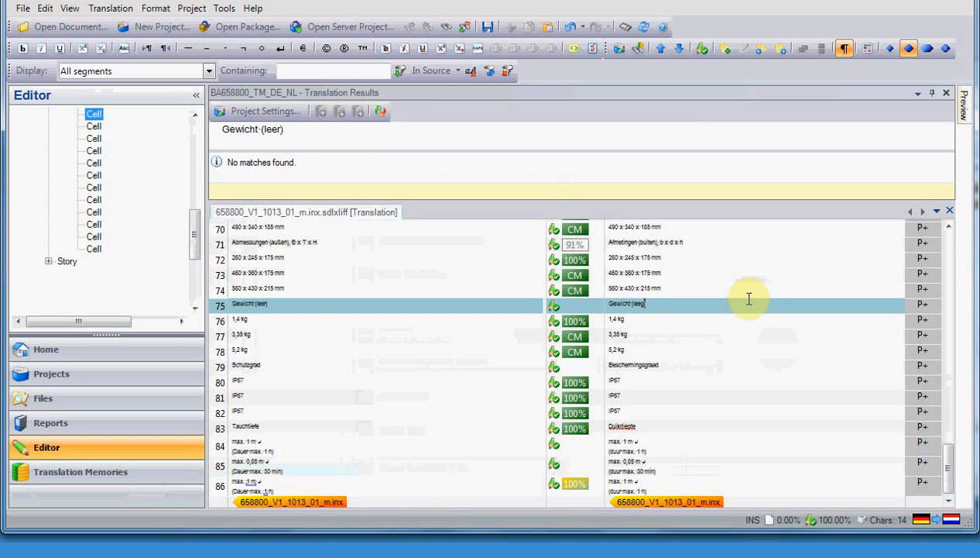
Approve the translations of segments 1 to 8 in the review document
key("ctrl+Return")
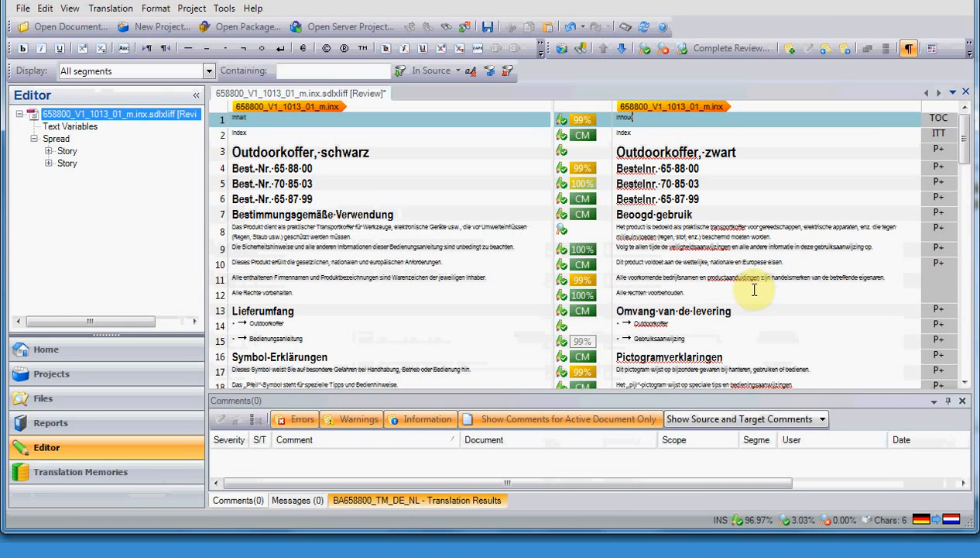
key("ctrl+Return")
key("ctrl+Return")
key("ctrl+Return")
key("ctrl+Return")
key("ctrl+Return")
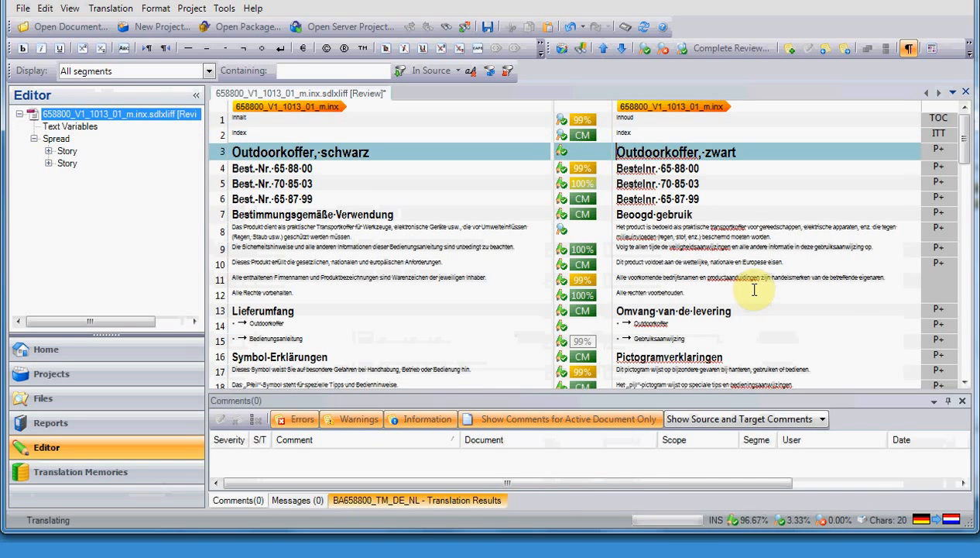
key("ctrl+Return")
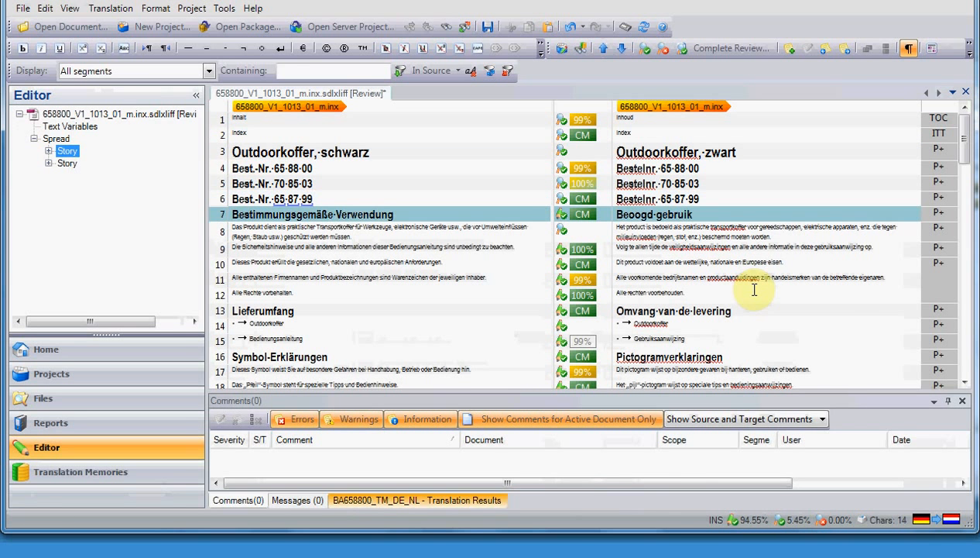
key("ctrl+Return")
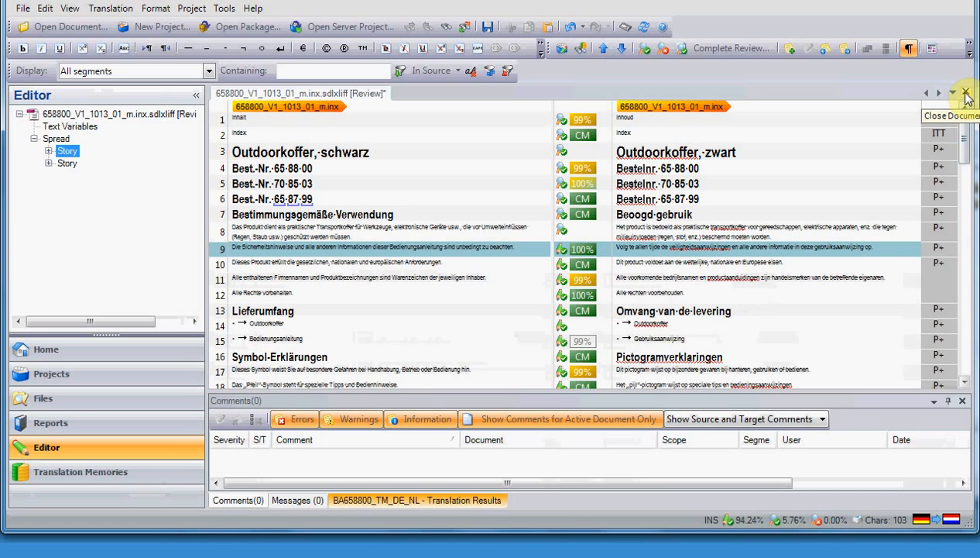
Close the review document, completing its review so all unreviewed segments are approved, and return to the project's file list
left_click(966, 93)
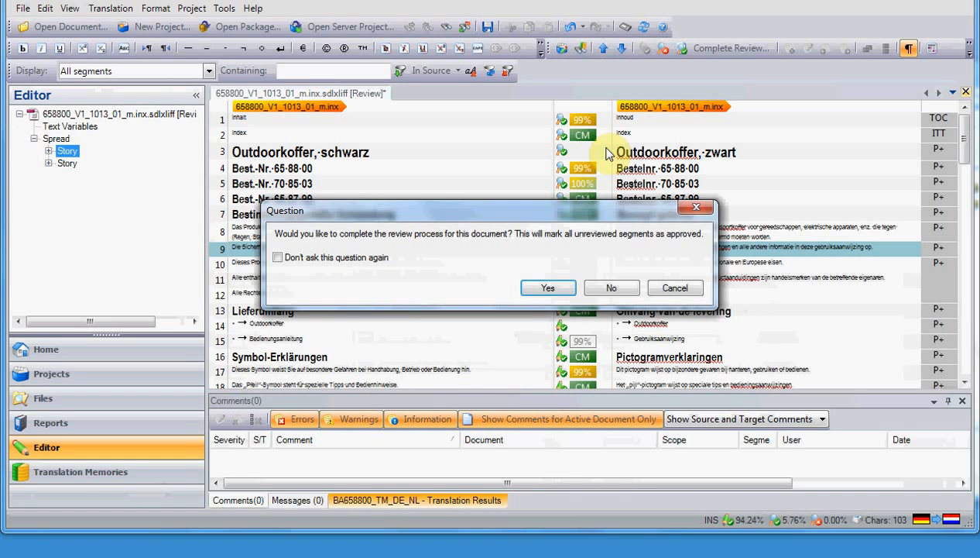
left_click(547, 288)
left_click(132, 404)
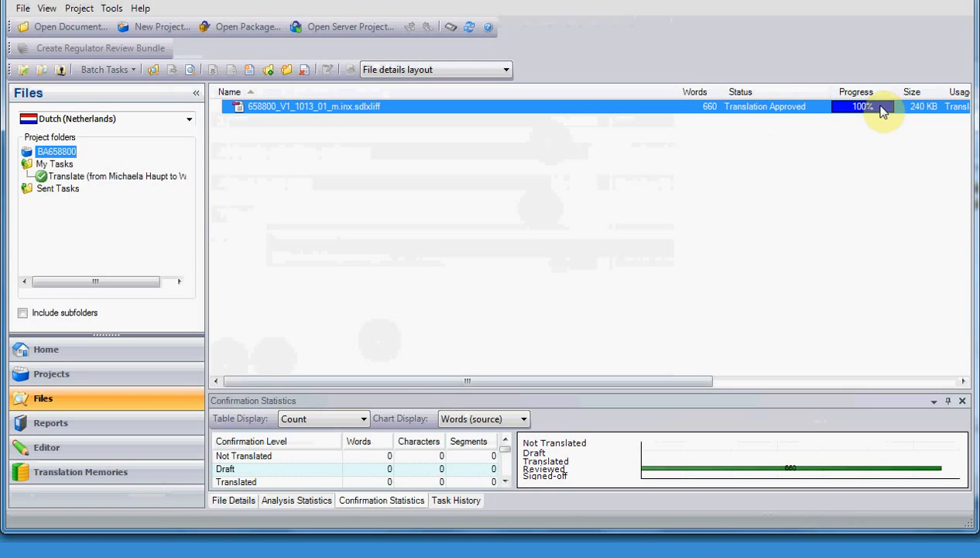
Bring up the package creation commands for project BA658800
left_click(79, 9)
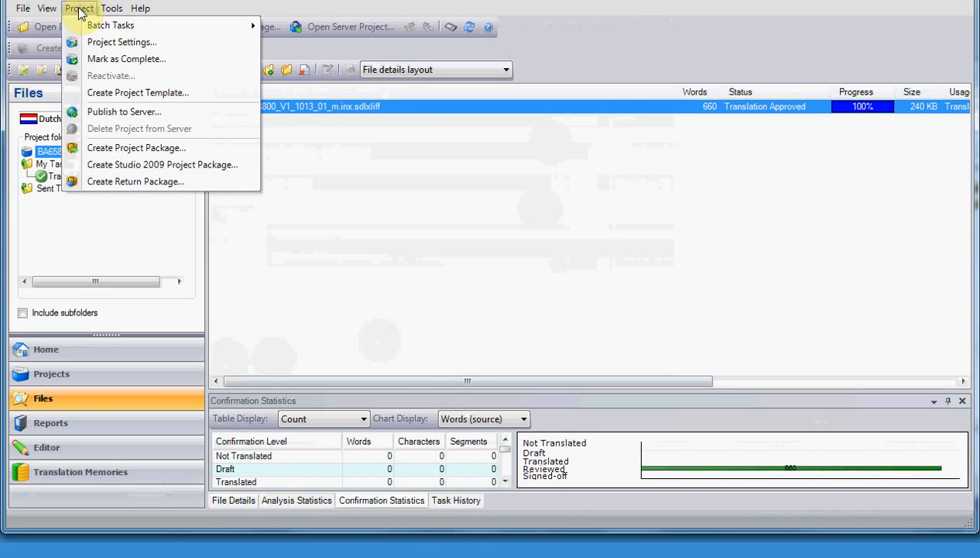